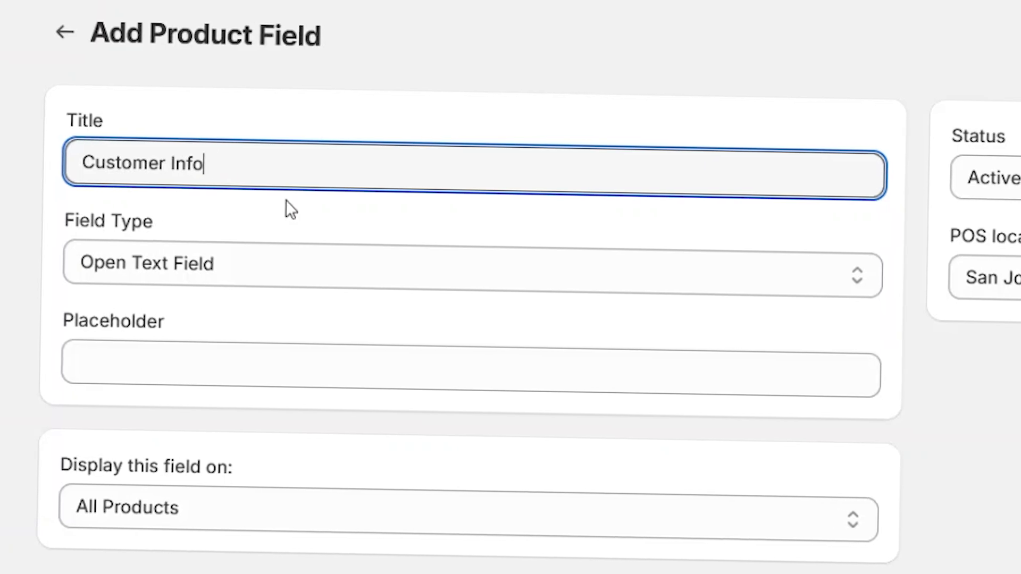
Choose the field type for the new San Jose Store product field.
{"action": "left_click", "coordinate": [388, 263]}
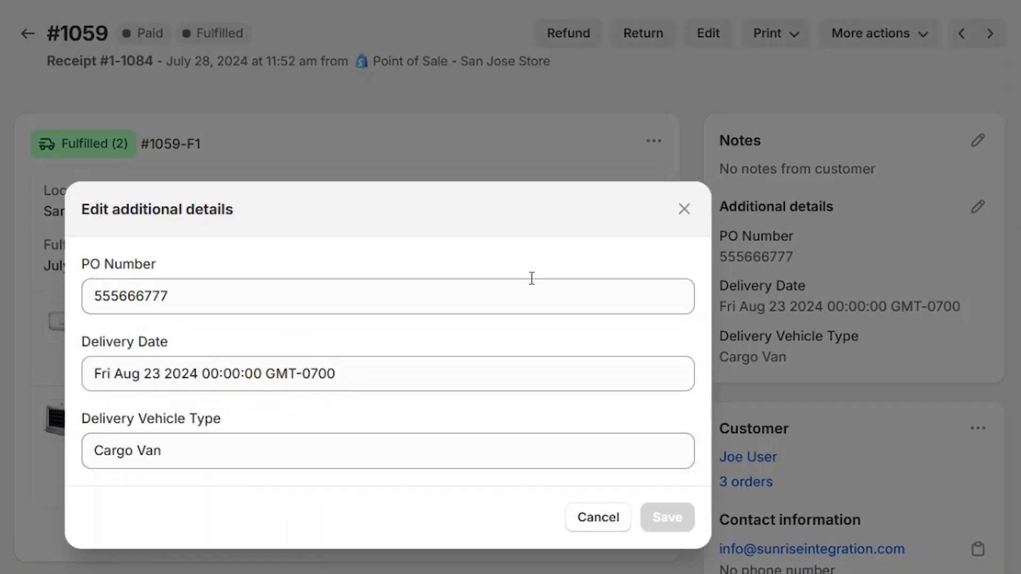
Close order #1059's additional details editor unchanged, keeping PO 555666777, Aug 23, Cargo Van.
{"action": "left_click", "coordinate": [685, 209]}
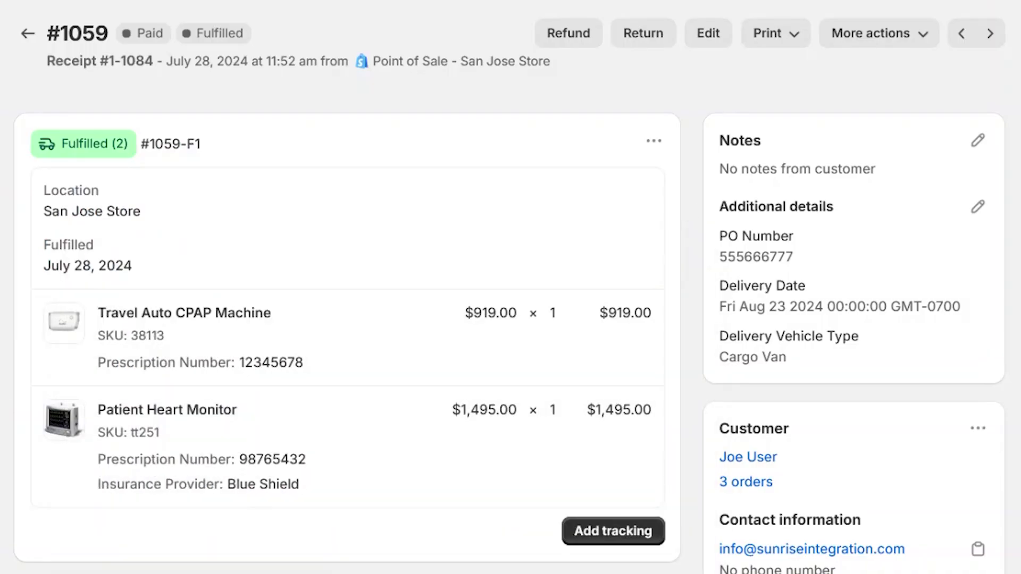